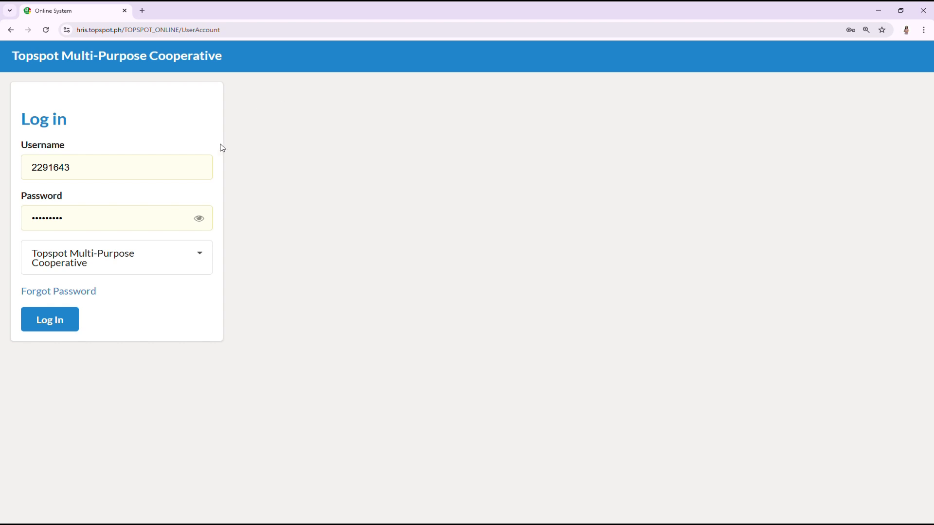
- Log in to the Topspot Multi-Purpose Cooperative system with the filled-in credentials and open the applications page
{"action": "left_click", "coordinate": [62, 324]}
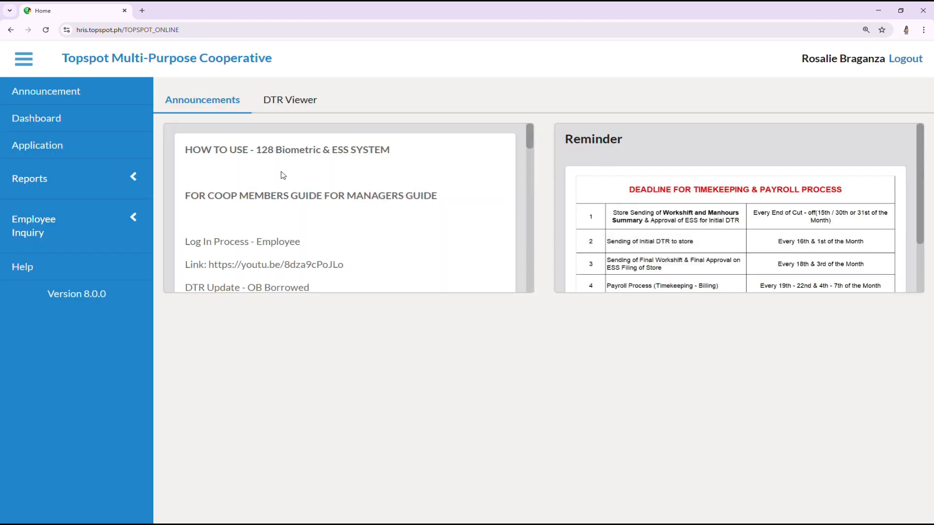
{"action": "left_click", "coordinate": [103, 148]}
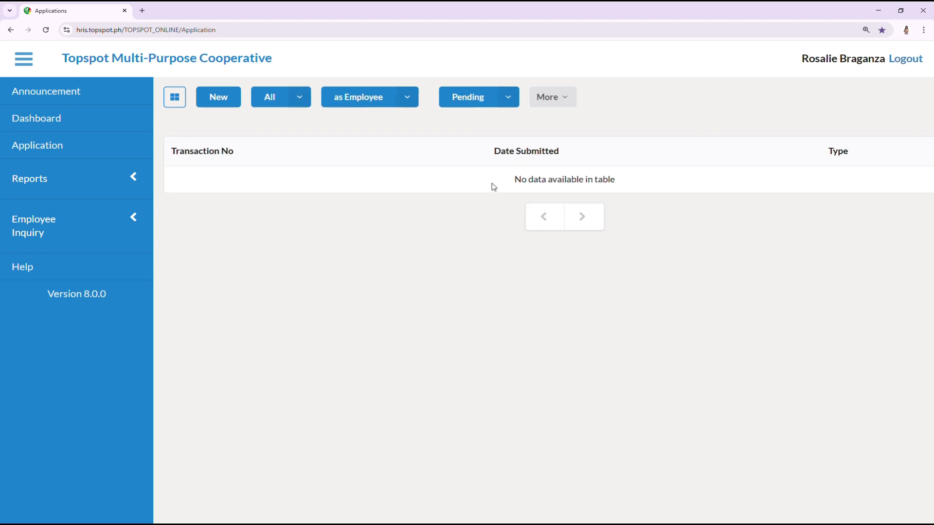
- Filter the applications to Overtime and start a new overtime application with the applicable date March 22, 2025
{"action": "left_click", "coordinate": [300, 100]}
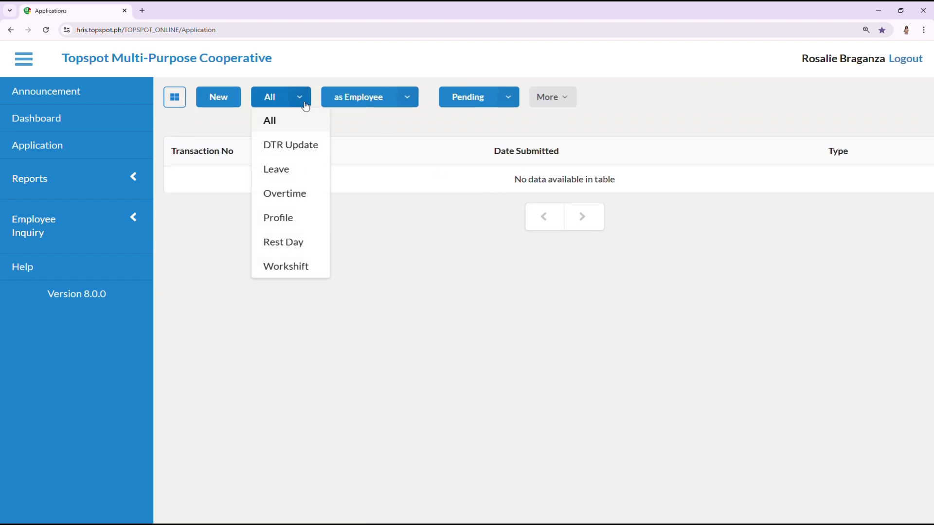
{"action": "left_click", "coordinate": [306, 196]}
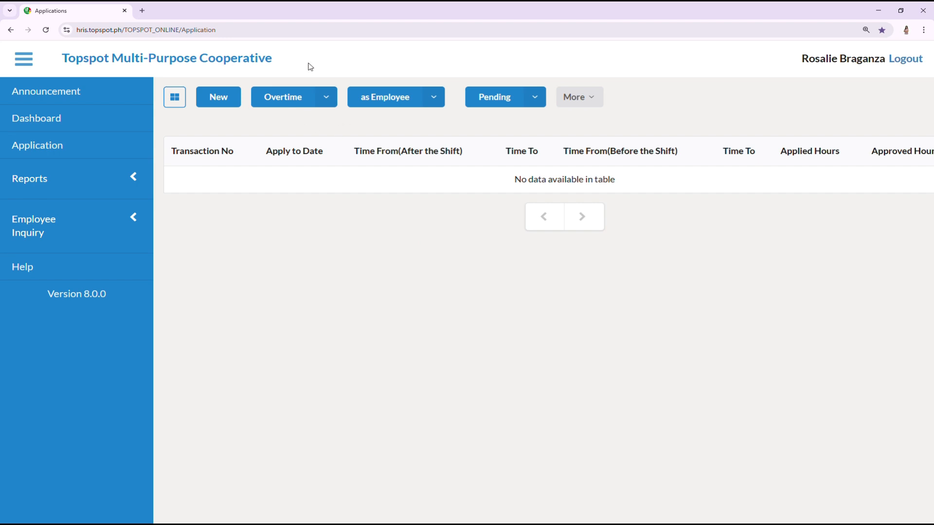
{"action": "left_click", "coordinate": [234, 104]}
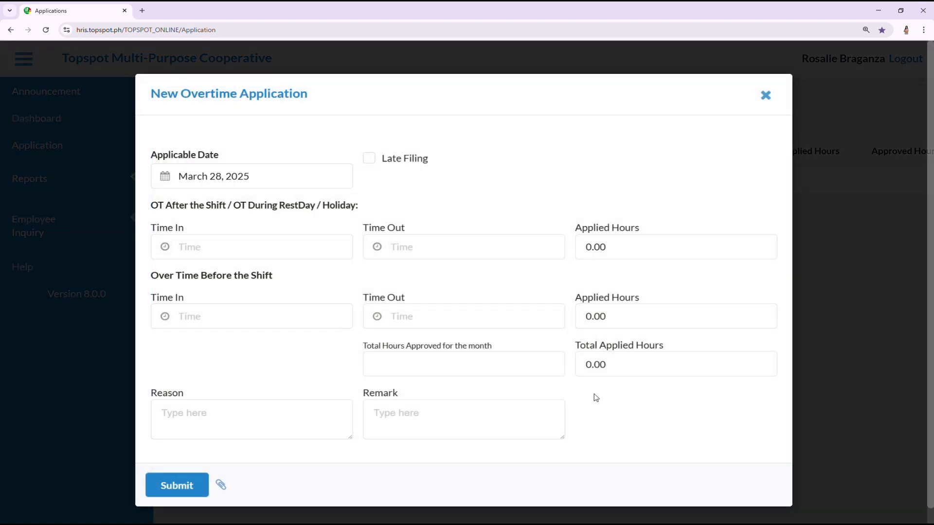
{"action": "left_click", "coordinate": [284, 172]}
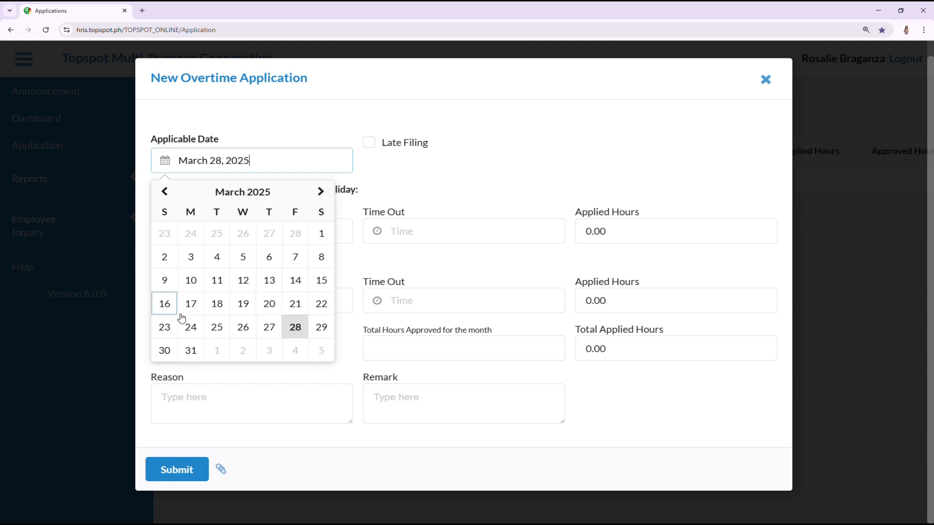
{"action": "left_click", "coordinate": [324, 306]}
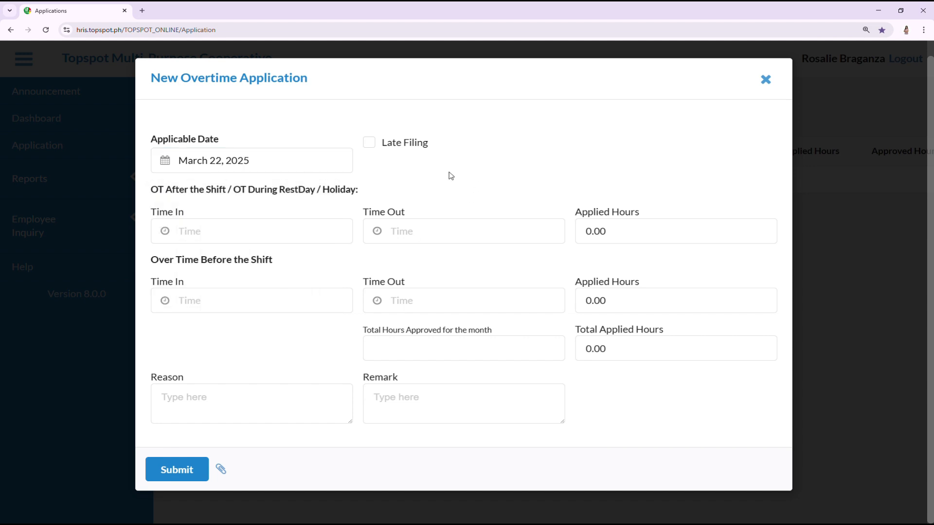
- For OT after the shift, rest day or holiday, set Time In to 8:00 AM and Time Out to 4:00 PM
{"action": "left_click", "coordinate": [245, 238]}
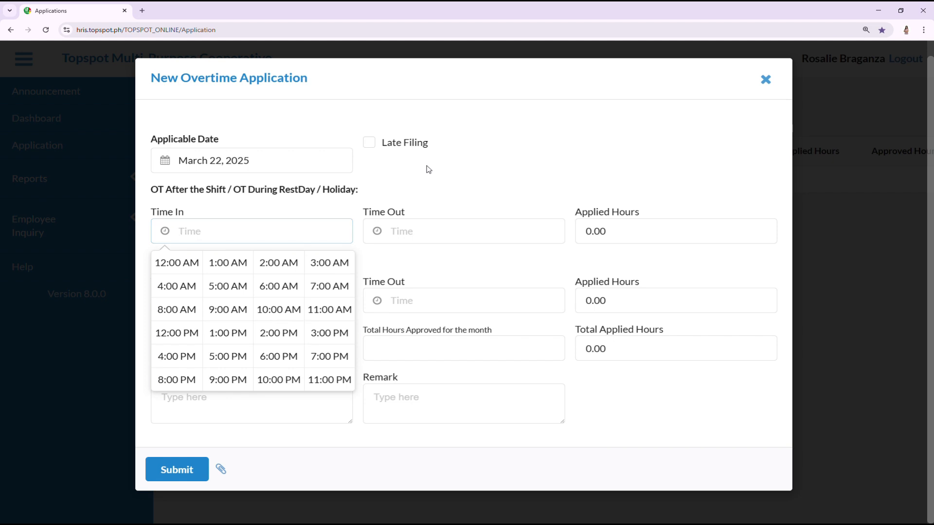
{"action": "left_click", "coordinate": [428, 168]}
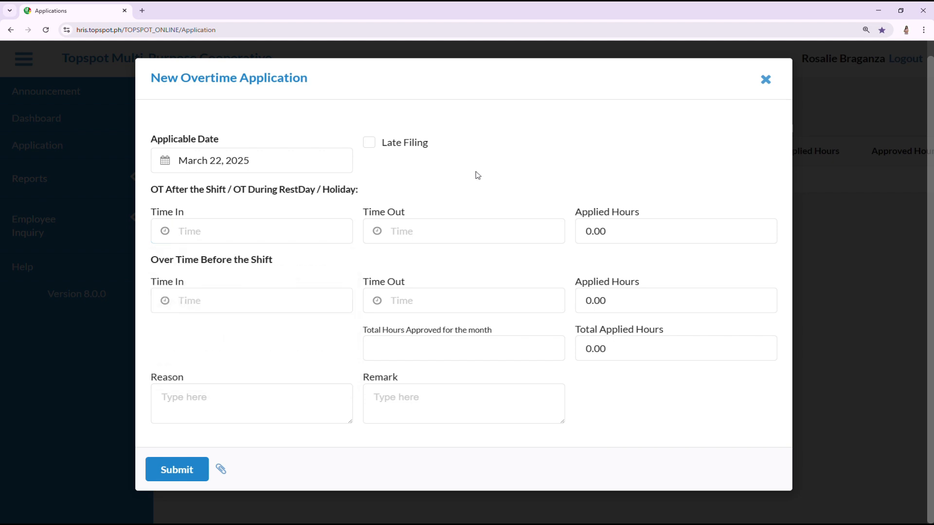
{"action": "left_click", "coordinate": [335, 232]}
{"action": "left_click", "coordinate": [182, 310]}
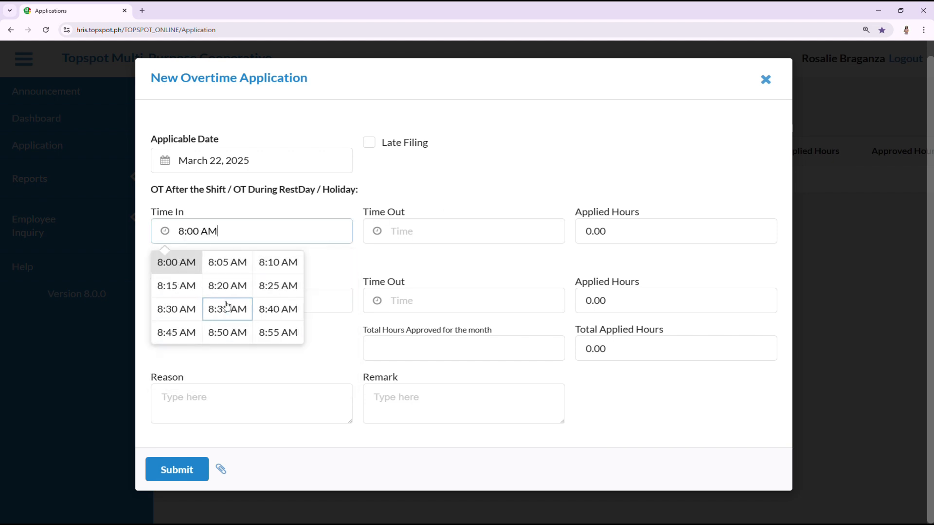
{"action": "left_click", "coordinate": [444, 235]}
{"action": "left_click", "coordinate": [385, 355]}
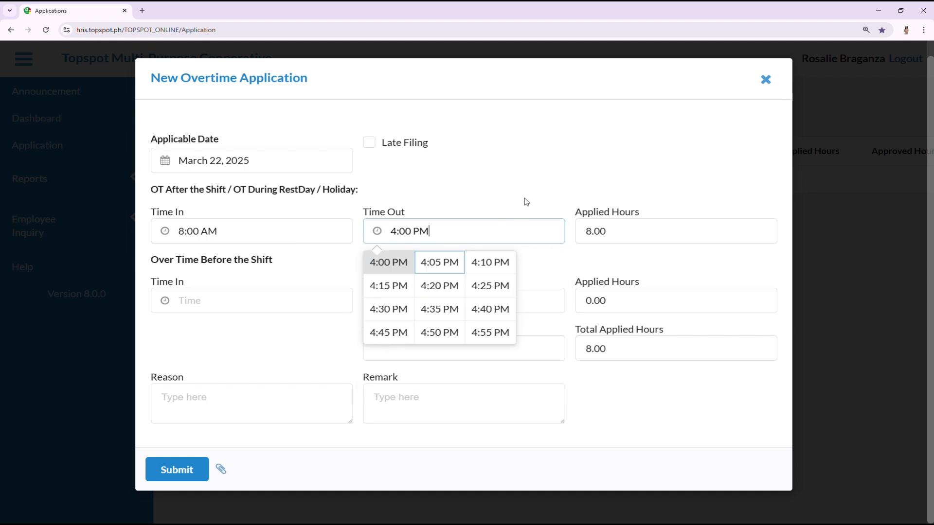
{"action": "left_click", "coordinate": [536, 190]}
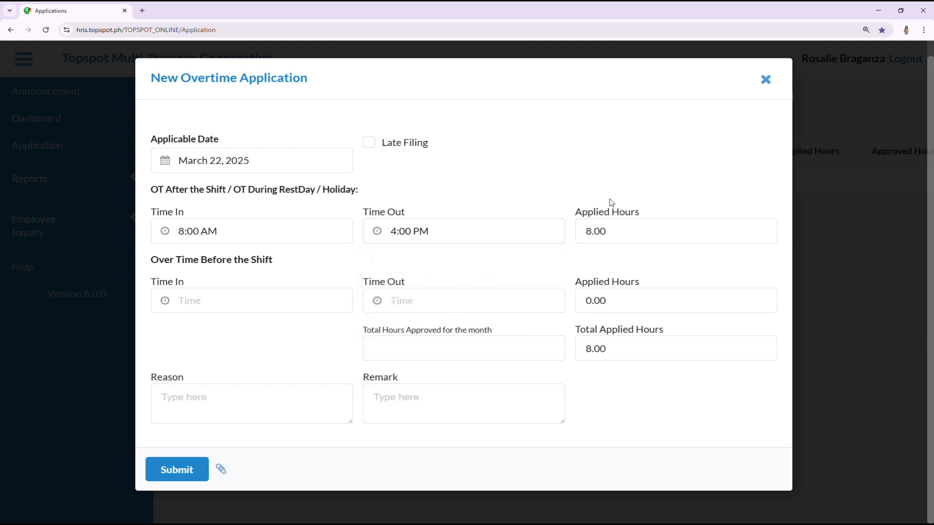
{"action": "left_click_drag", "start_coordinate": [630, 239], "coordinate": [577, 237]}
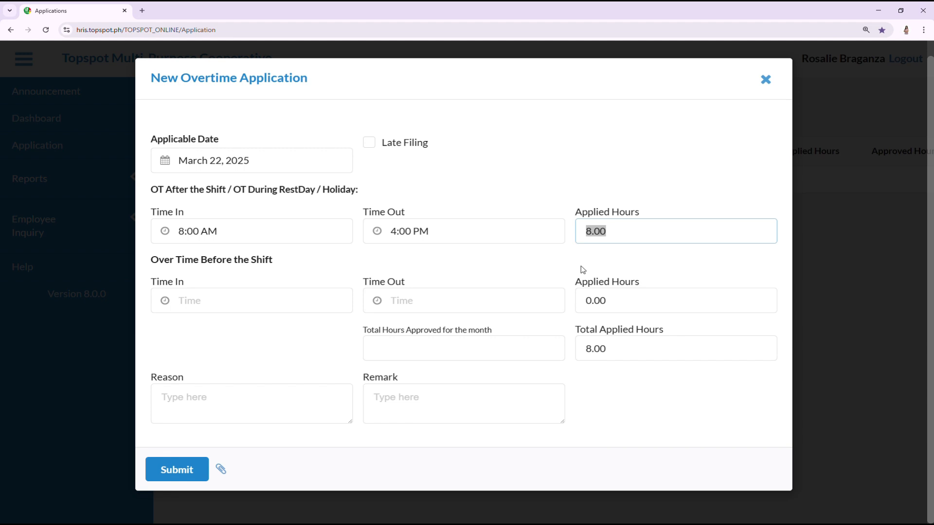
{"action": "left_click", "coordinate": [622, 263]}
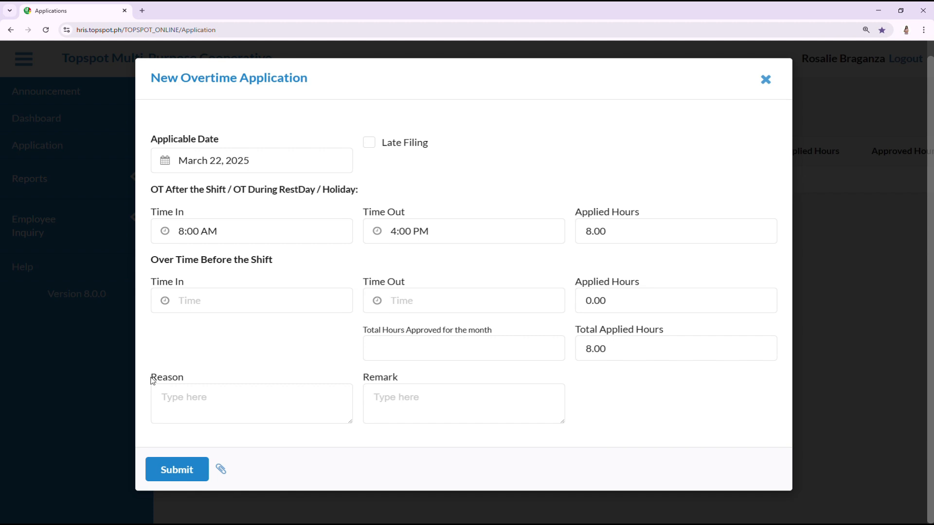
- Try to submit the overtime application with the reason and remark left empty
{"action": "left_click_drag", "start_coordinate": [152, 382], "coordinate": [202, 381]}
{"action": "left_click_drag", "start_coordinate": [401, 382], "coordinate": [349, 383]}
{"action": "left_click", "coordinate": [295, 377]}
{"action": "left_click", "coordinate": [199, 462]}
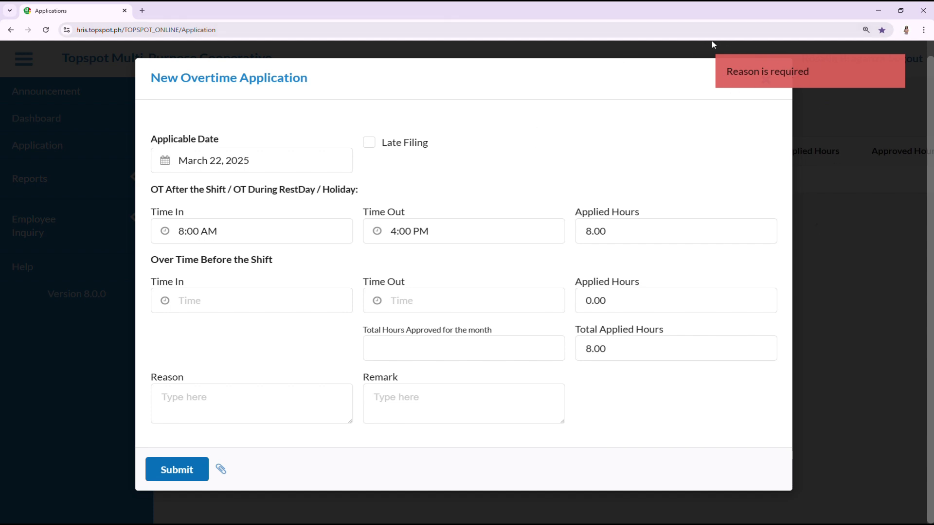
- Enter 7TH DAY DUTY as the reason and KFC SM BACOLOD as the remark
{"action": "left_click", "coordinate": [212, 394]}
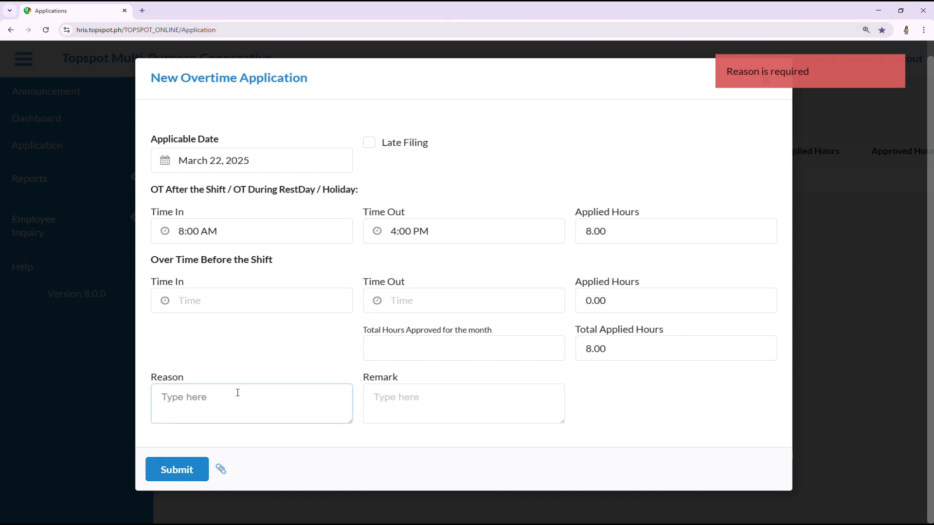
{"action": "type", "text": "7TH DAY DUTY"}
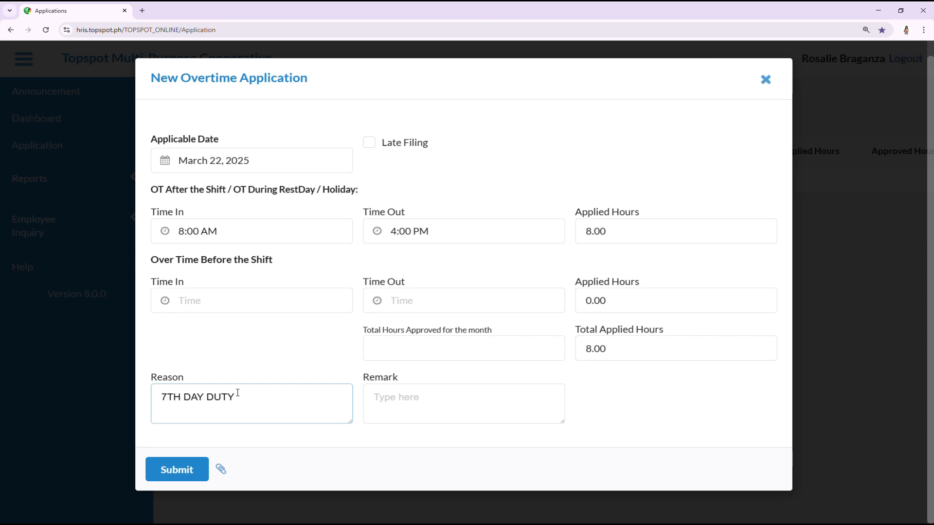
{"action": "key", "text": "Tab"}
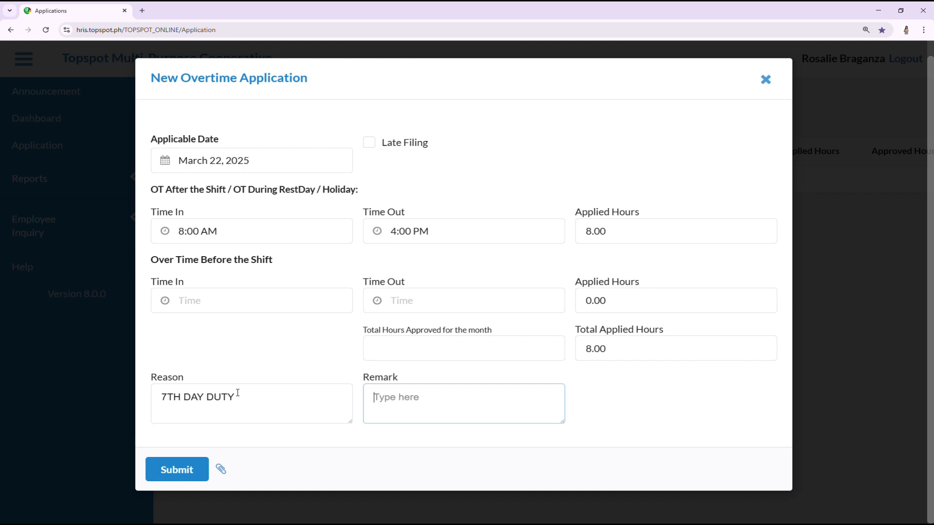
{"action": "type", "text": "KFC SM BACALOAD"}
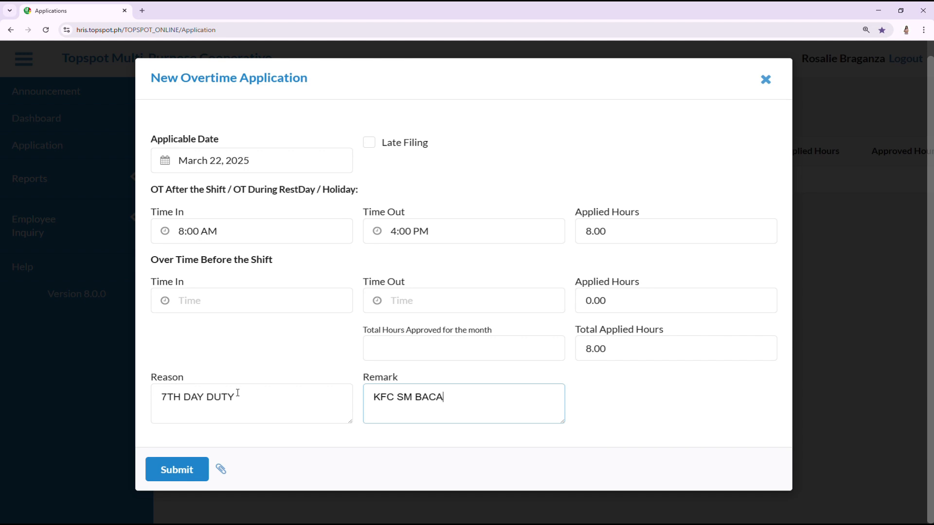
{"action": "key", "text": "BackSpace"}
{"action": "key", "text": "BackSpace"}
{"action": "key", "text": "BackSpace"}
{"action": "key", "text": "BackSpace"}
{"action": "key", "text": "BackSpace"}
{"action": "type", "text": "OLOD"}
- Set the Time Out of the rest-day overtime to 8:00 PM and check the applied hours
{"action": "left_click", "coordinate": [477, 236]}
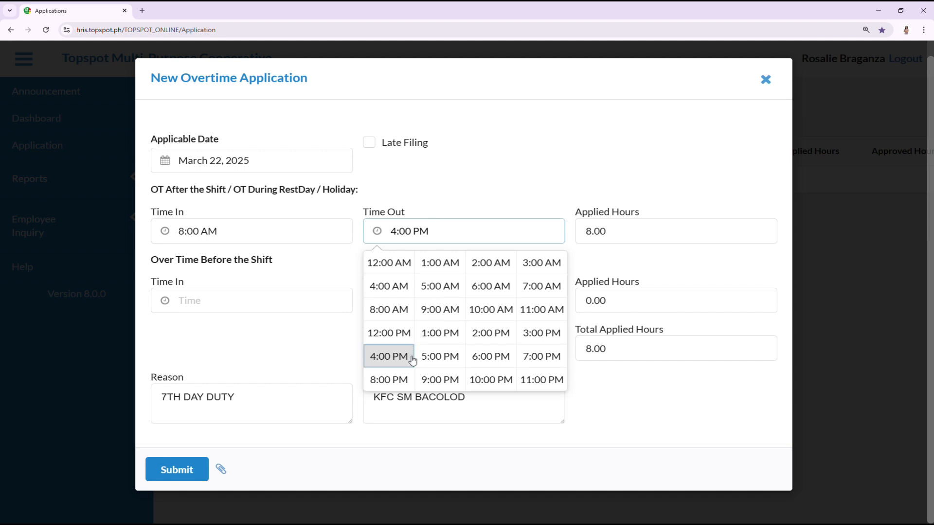
{"action": "left_click", "coordinate": [406, 382]}
{"action": "left_click", "coordinate": [590, 183]}
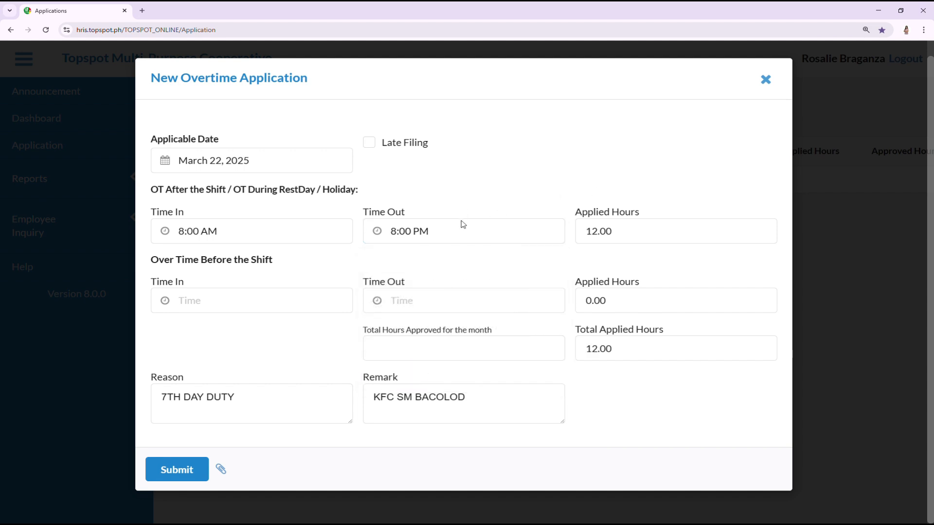
{"action": "left_click_drag", "start_coordinate": [672, 234], "coordinate": [581, 230]}
{"action": "left_click", "coordinate": [585, 195]}
- Extend the reason to read 7TH DAY DUTY - WITH OVERTIME
{"action": "left_click", "coordinate": [274, 405]}
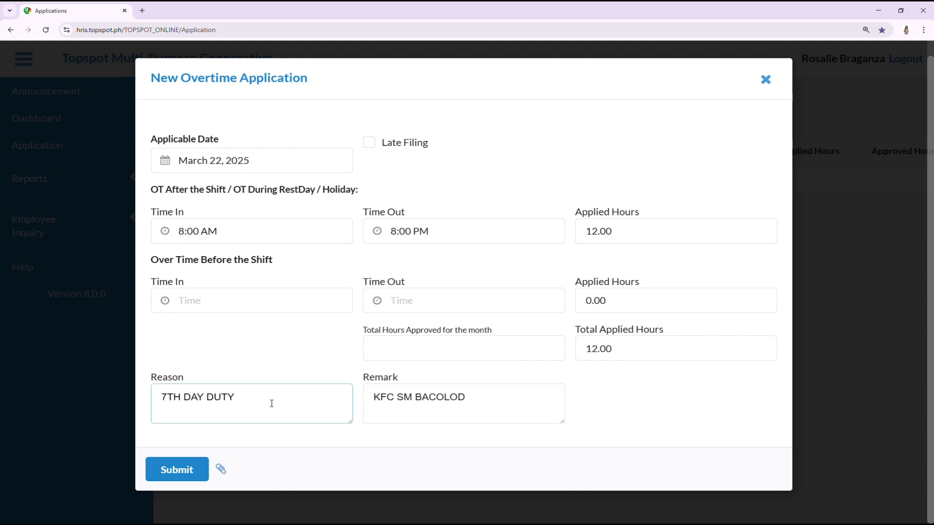
{"action": "type", "text": "- WITH OVERTIME"}
{"action": "left_click", "coordinate": [293, 235]}
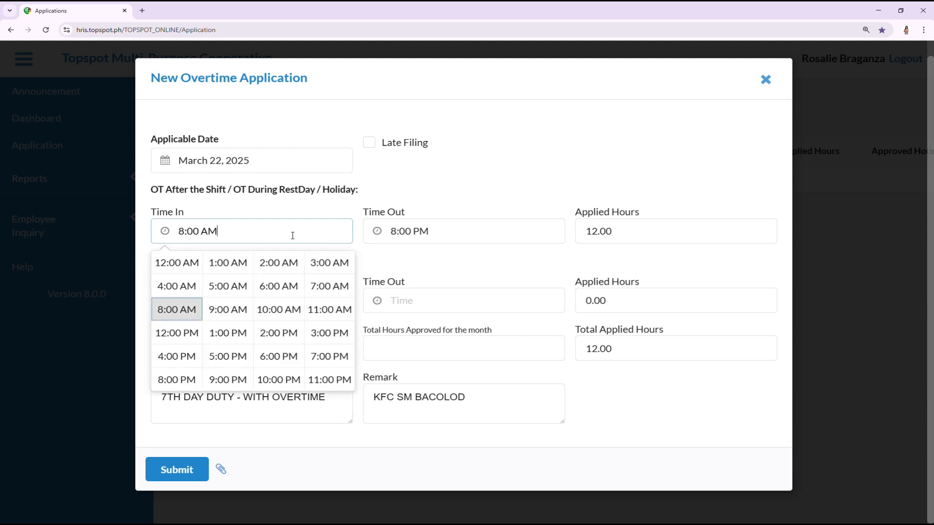
{"action": "left_click", "coordinate": [415, 187]}
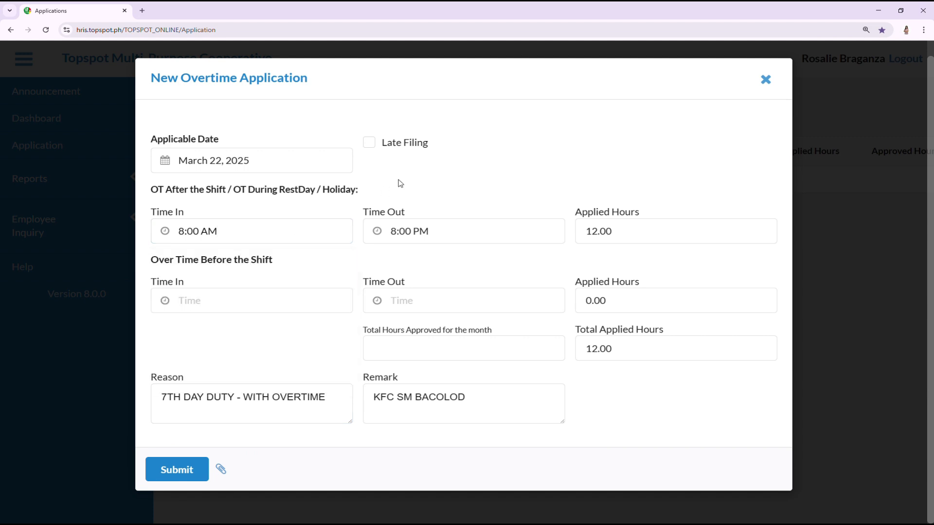
- Change the applicable date to the holiday, April 1, 2025
{"action": "left_click", "coordinate": [330, 168]}
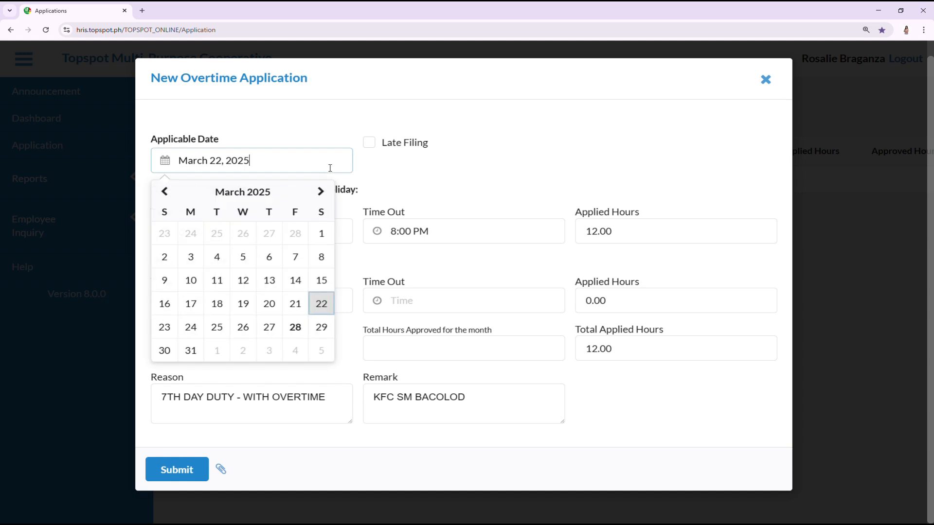
{"action": "left_click", "coordinate": [321, 192]}
{"action": "left_click", "coordinate": [232, 242]}
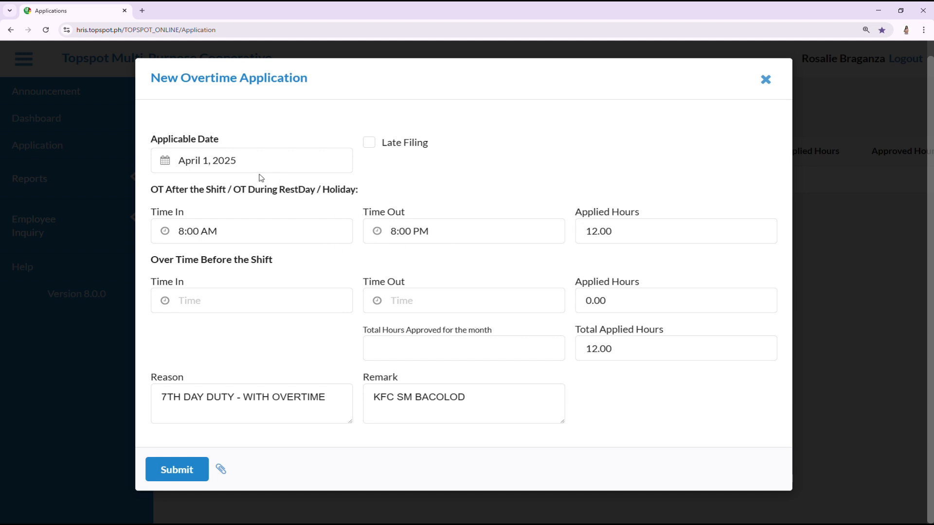
{"action": "left_click_drag", "start_coordinate": [234, 191], "coordinate": [354, 192]}
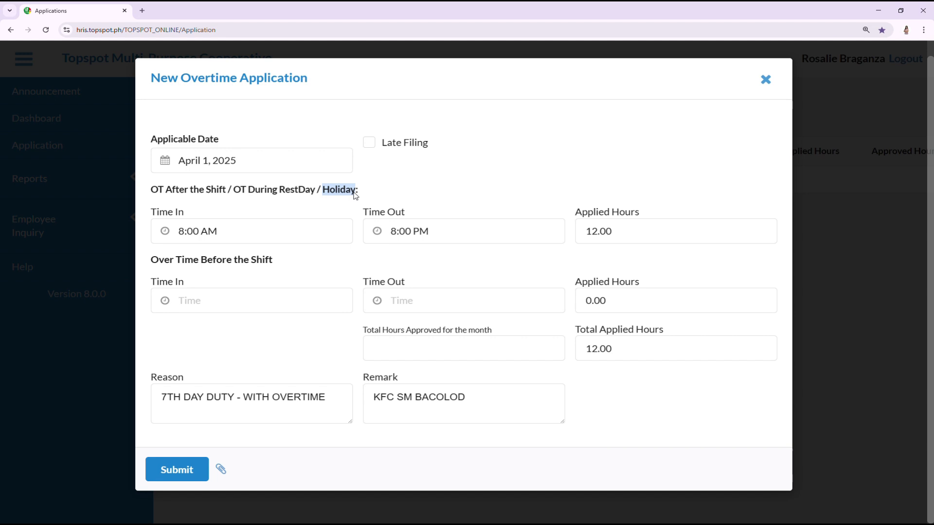
{"action": "left_click", "coordinate": [409, 189]}
- Set the Time Out of the holiday overtime to 4:00 PM and review the date and applied hours
{"action": "left_click", "coordinate": [430, 237]}
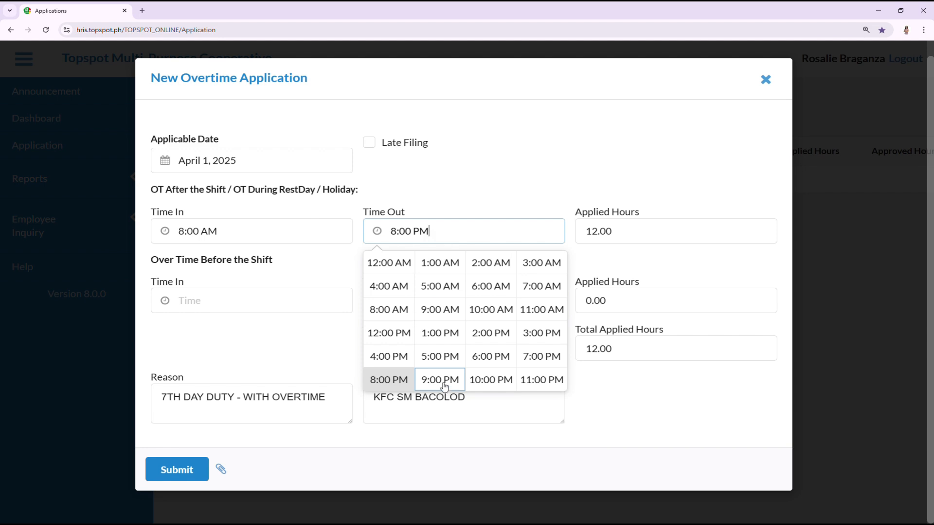
{"action": "left_click", "coordinate": [389, 357]}
{"action": "left_click", "coordinate": [497, 206]}
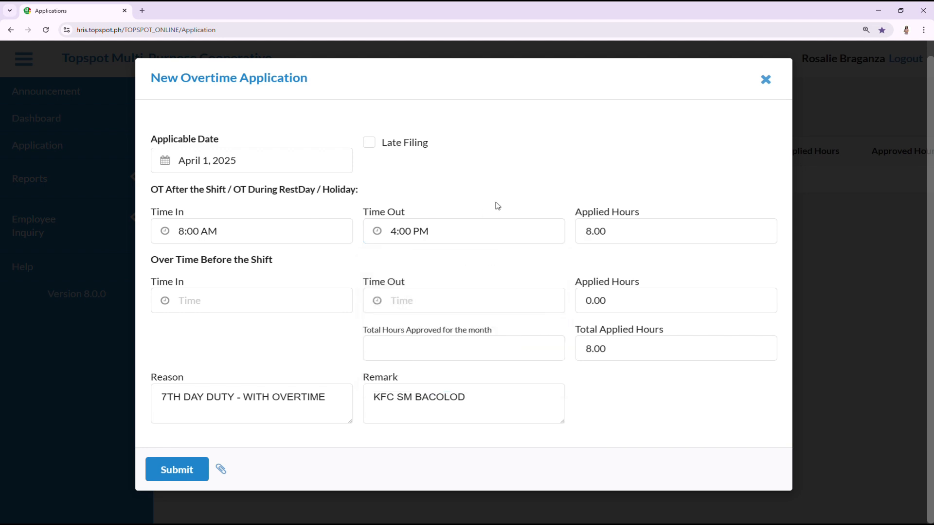
{"action": "left_click_drag", "start_coordinate": [236, 161], "coordinate": [181, 164]}
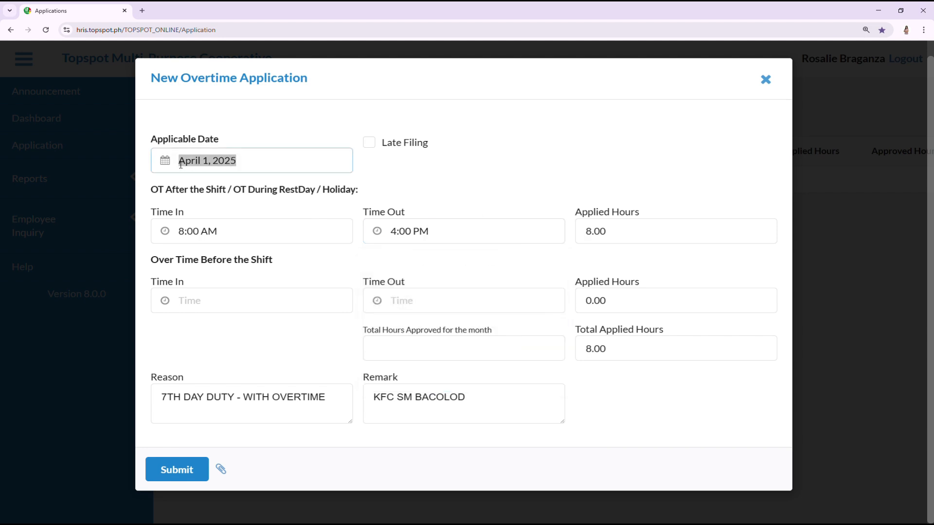
{"action": "left_click", "coordinate": [446, 173]}
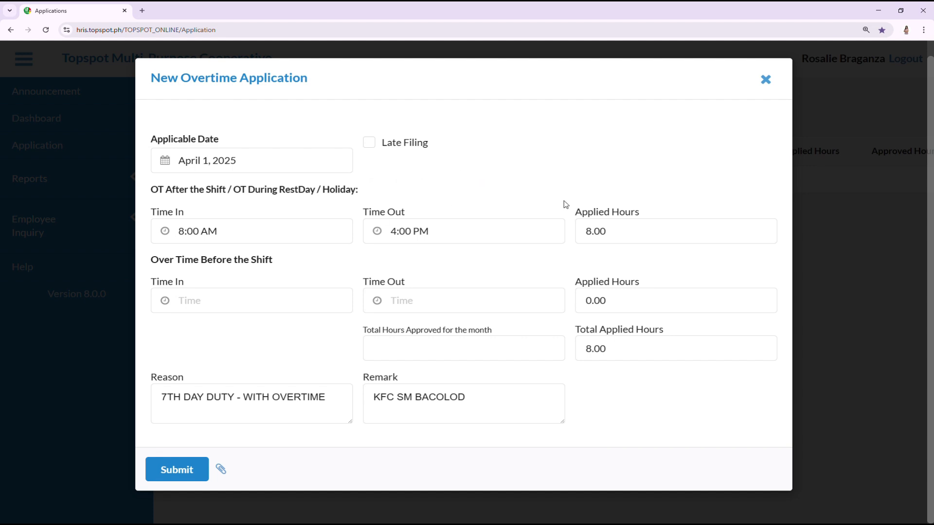
{"action": "double_click", "coordinate": [627, 236]}
{"action": "left_click", "coordinate": [508, 182]}
- Replace the reason text with LEGAL HOLIDAY DUTY
{"action": "left_click_drag", "start_coordinate": [336, 405], "coordinate": [93, 391]}
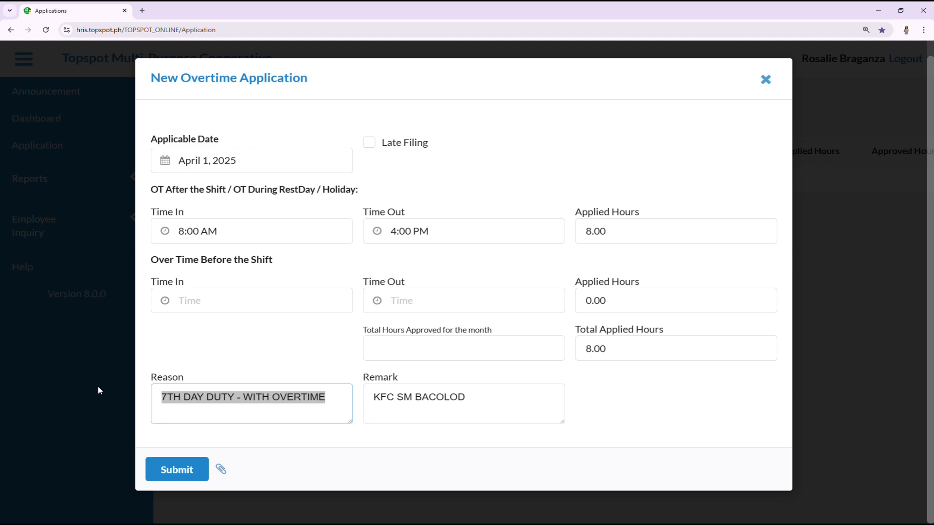
{"action": "type", "text": "EGAL"}
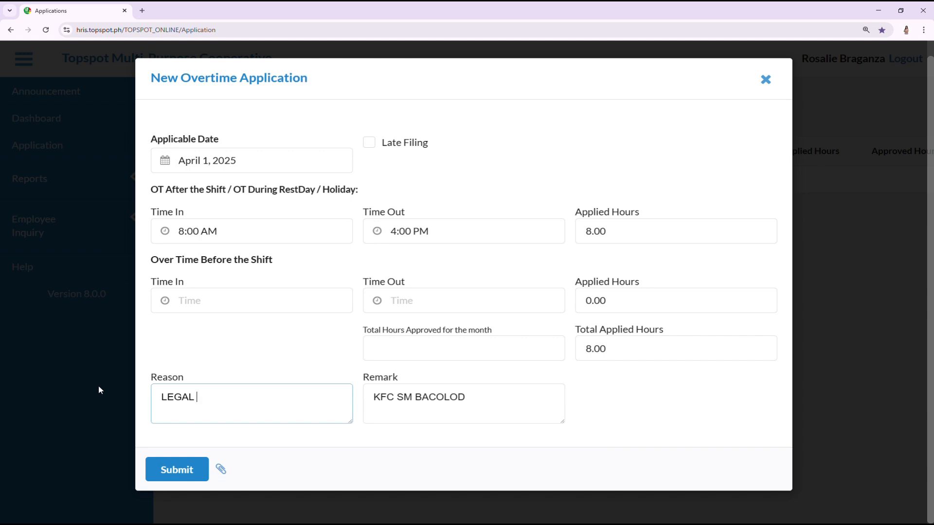
{"action": "type", "text": "HOLIDAY DUTY"}
- Change the remark to read KFC SM LANANG
{"action": "key", "text": "Tab"}
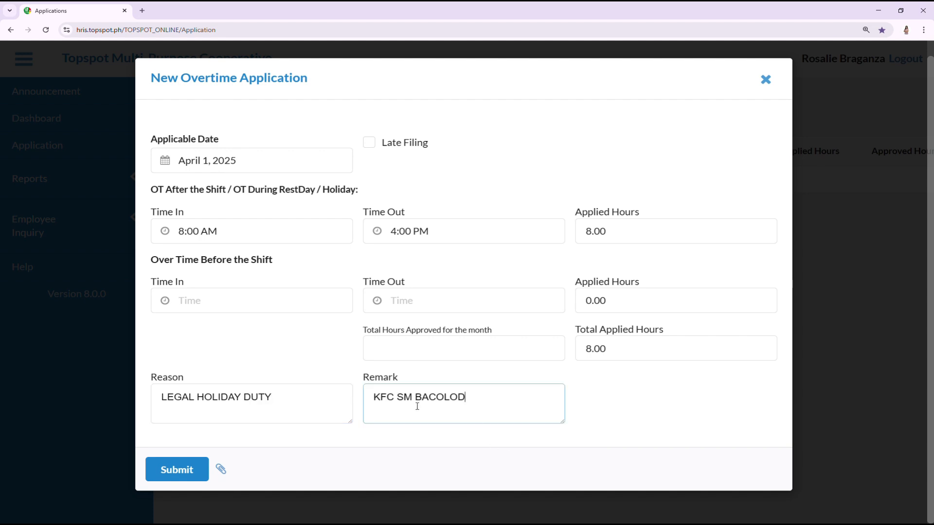
{"action": "left_click", "coordinate": [397, 400], "text": "shift"}
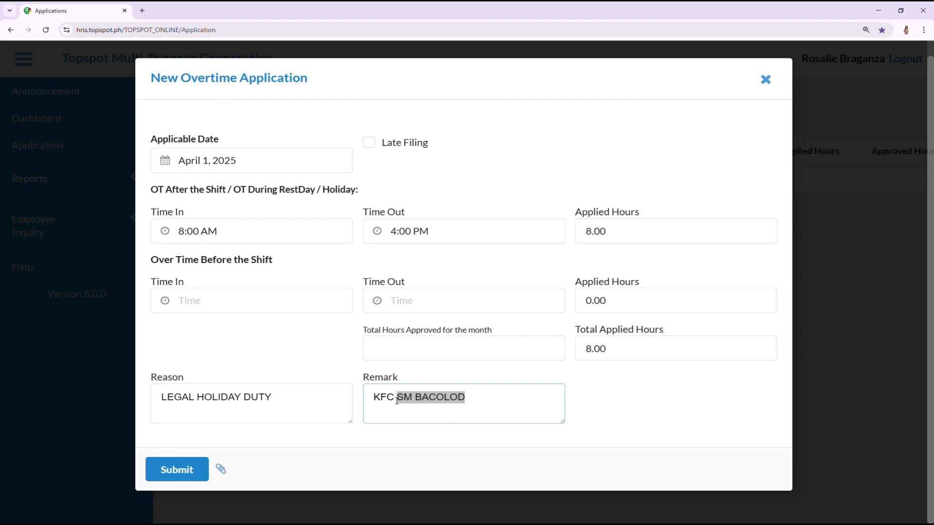
{"action": "type", "text": "SM"}
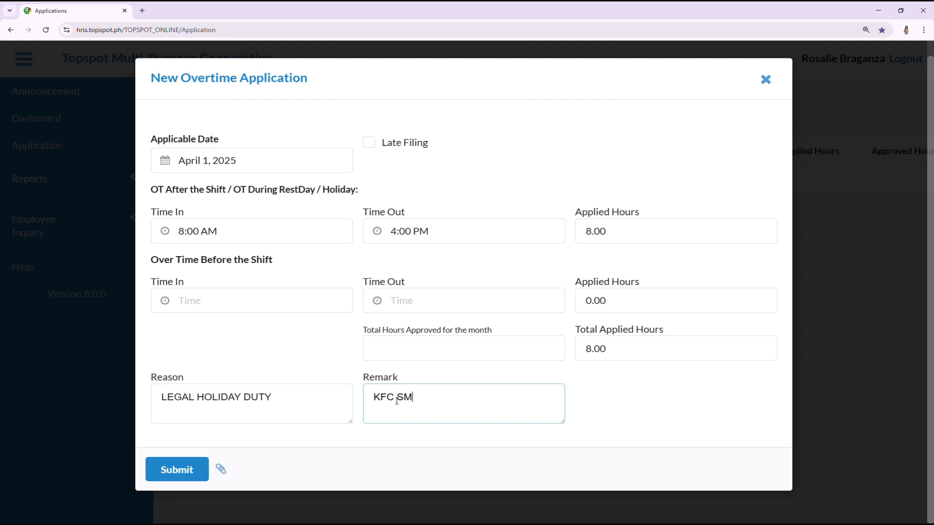
{"action": "type", "text": " LANANG"}
- Set the Time Out of the rest-day/holiday overtime to 11:00 PM
{"action": "left_click", "coordinate": [478, 234]}
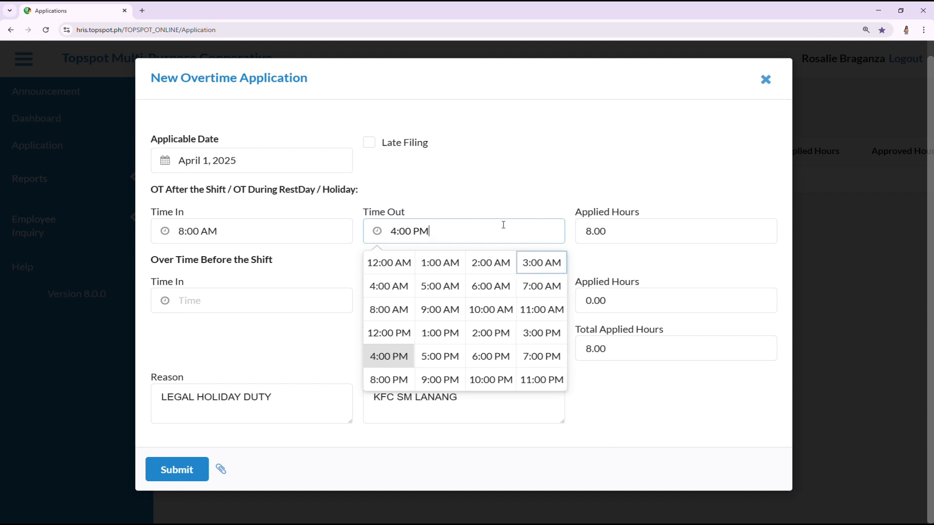
{"action": "left_click", "coordinate": [451, 216]}
{"action": "left_click_drag", "start_coordinate": [421, 217], "coordinate": [370, 220]}
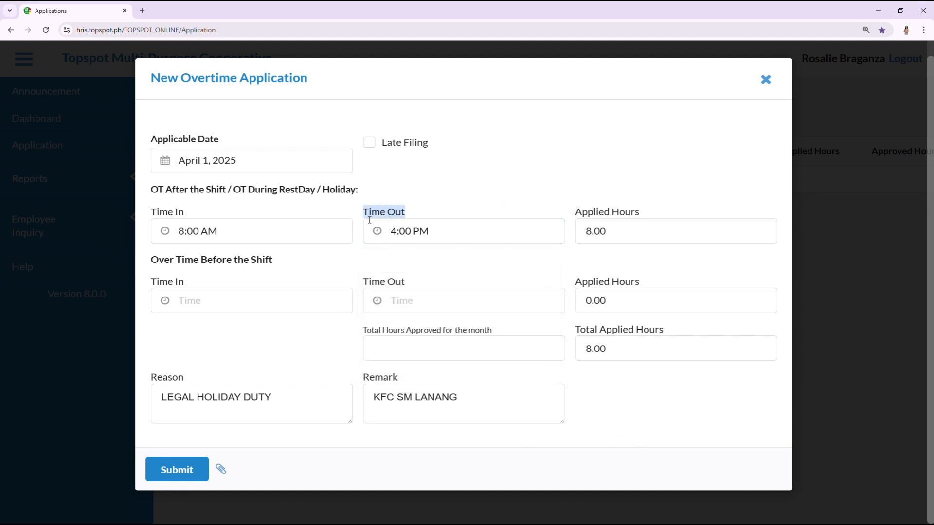
{"action": "left_click", "coordinate": [467, 239]}
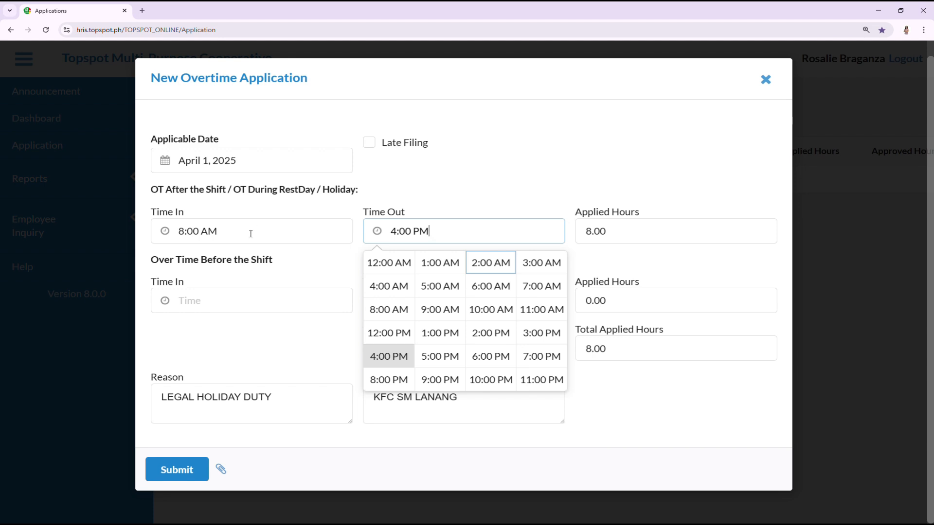
{"action": "left_click", "coordinate": [542, 380]}
{"action": "left_click", "coordinate": [651, 172]}
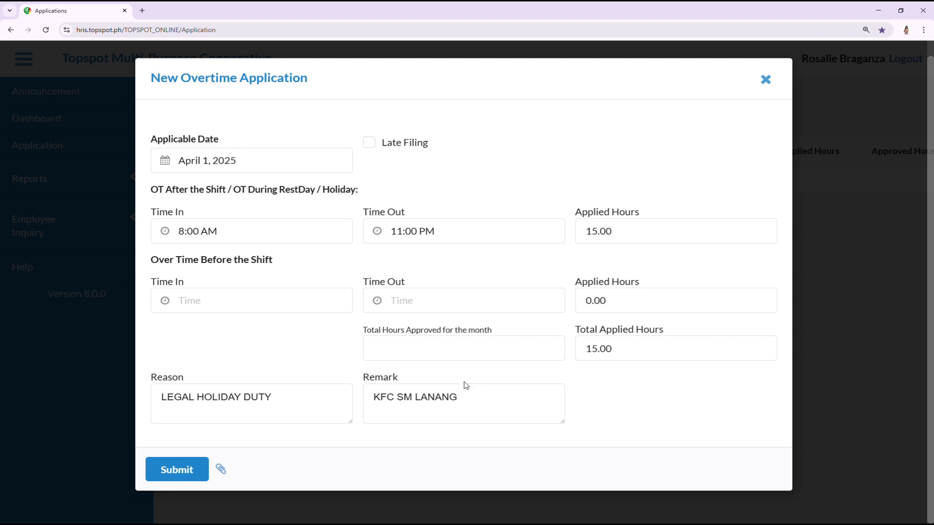
- Extend the reason to read LEGAL HOLIDAY DUTY - WITH OVERTIME
{"action": "left_click", "coordinate": [294, 416]}
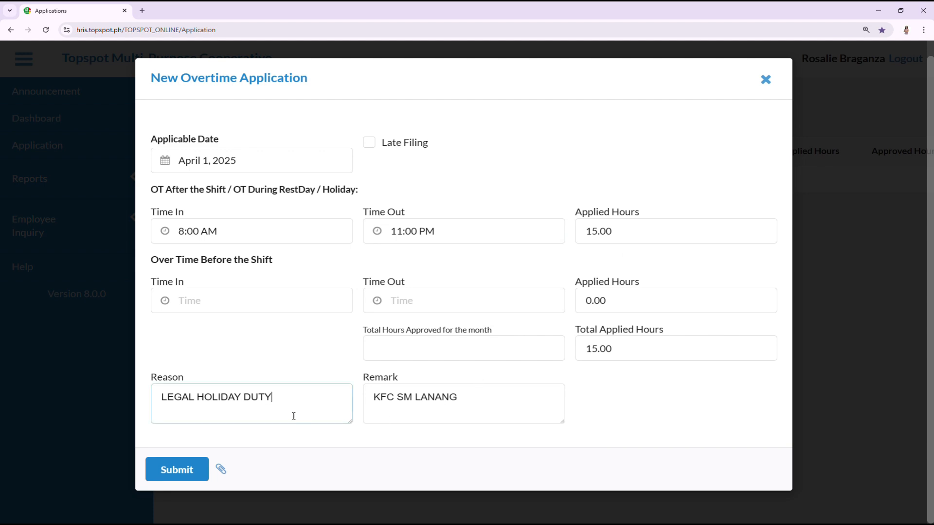
{"action": "type", "text": "- WITH OVERTIME"}
{"action": "left_click", "coordinate": [512, 186]}
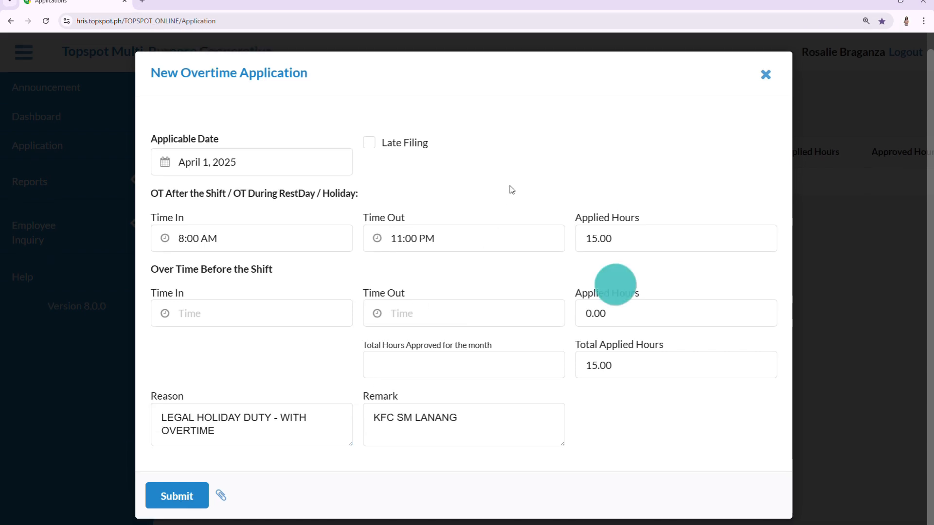
{"action": "left_click", "coordinate": [326, 152]}
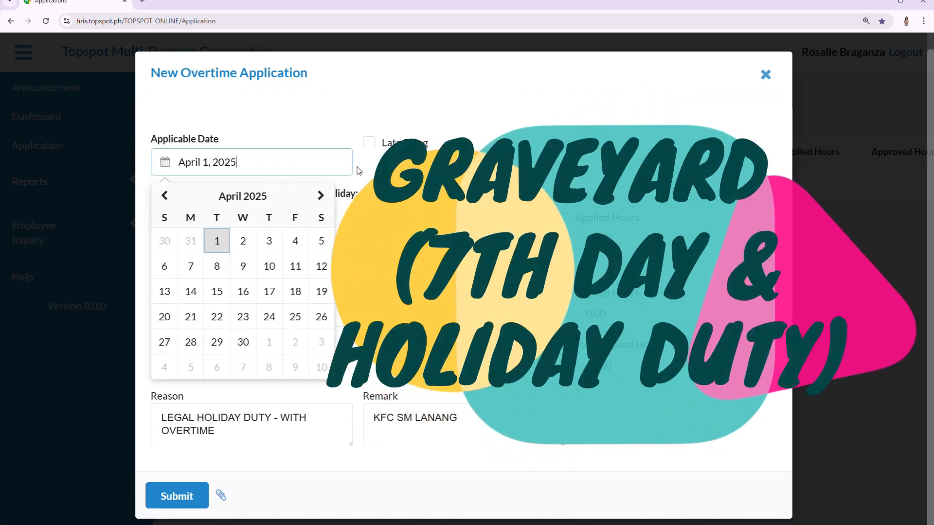
{"action": "left_click", "coordinate": [360, 171]}
{"action": "left_click_drag", "start_coordinate": [234, 195], "coordinate": [351, 197]}
{"action": "left_click", "coordinate": [285, 208]}
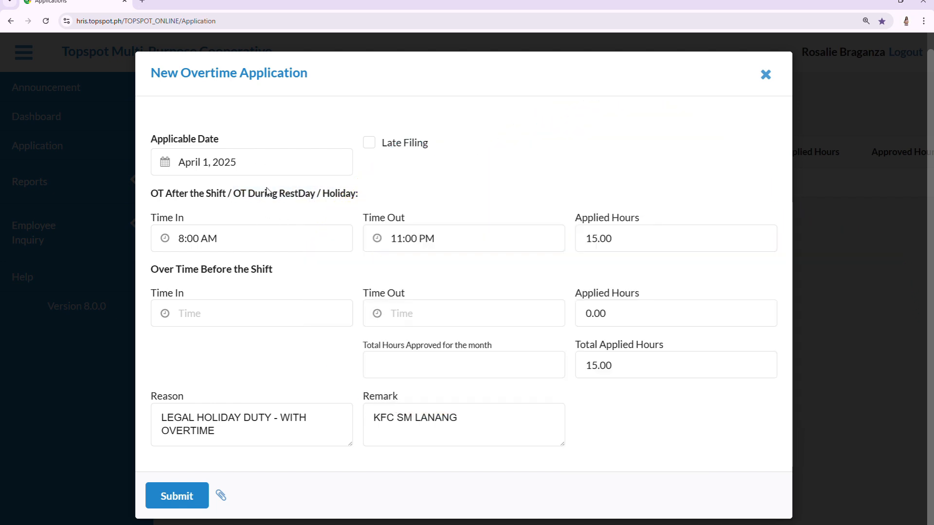
{"action": "left_click", "coordinate": [302, 171]}
{"action": "left_click", "coordinate": [479, 177]}
- Set the rest-day/holiday overtime to a graveyard shift with Time In 10:00 PM and Time Out 6:00 AM
{"action": "left_click", "coordinate": [263, 244]}
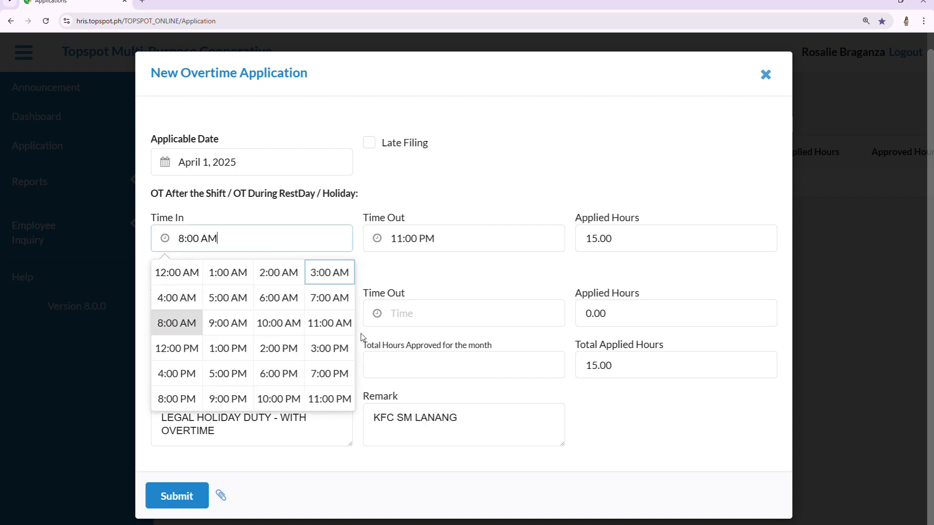
{"action": "left_click", "coordinate": [291, 397]}
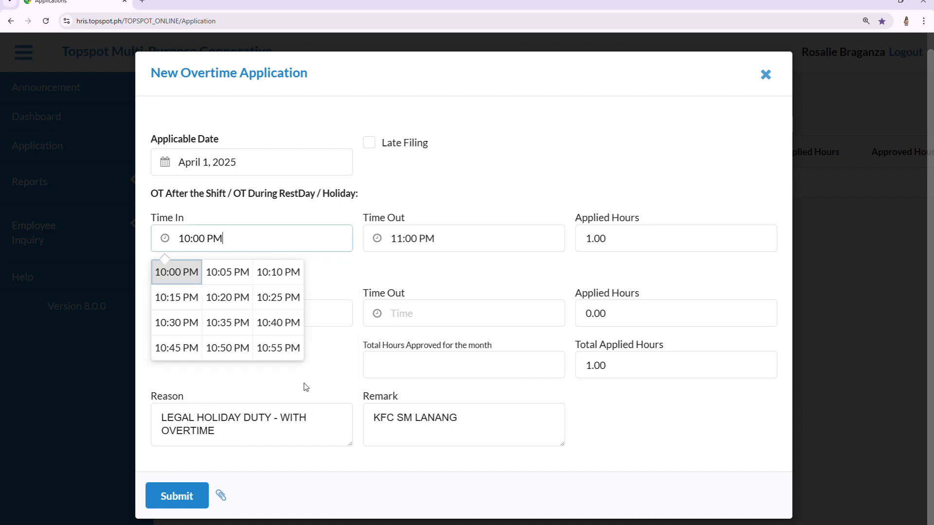
{"action": "left_click", "coordinate": [574, 146]}
{"action": "left_click", "coordinate": [489, 249]}
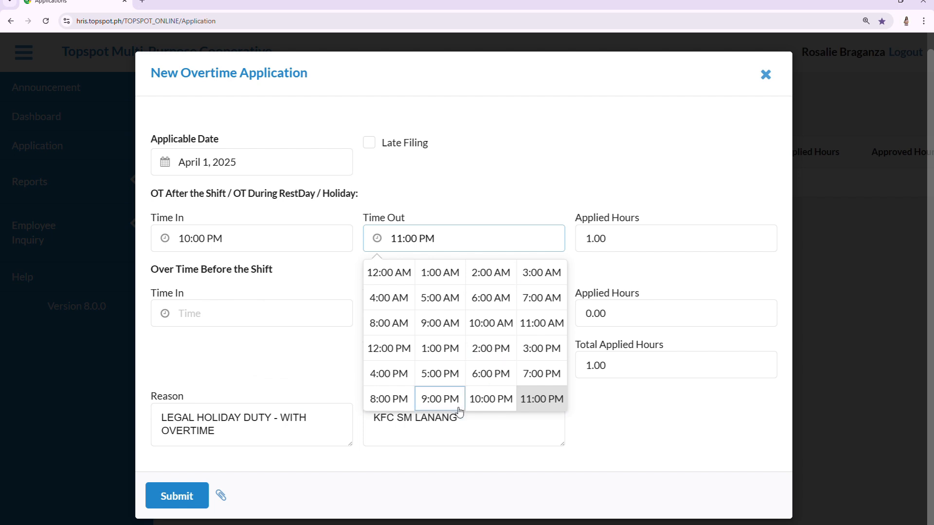
{"action": "left_click", "coordinate": [493, 299]}
{"action": "left_click", "coordinate": [572, 150]}
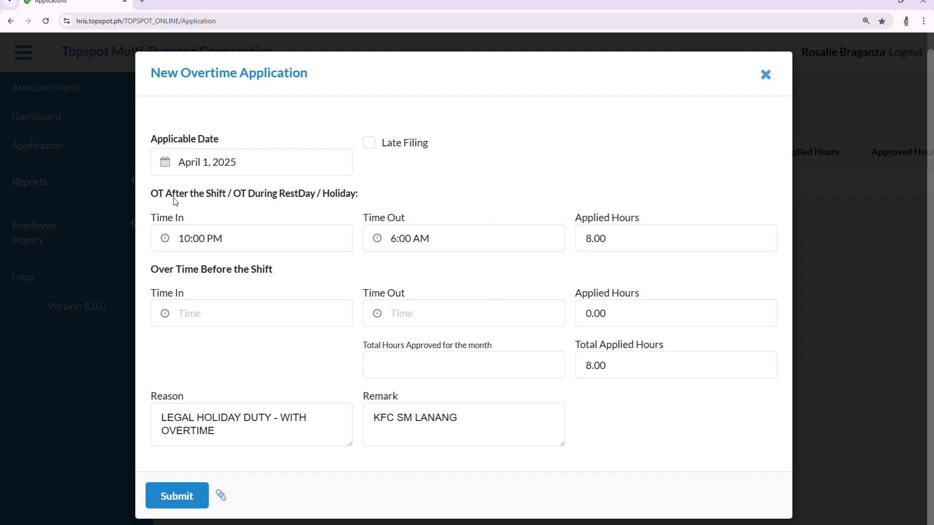
{"action": "left_click_drag", "start_coordinate": [151, 194], "coordinate": [370, 196]}
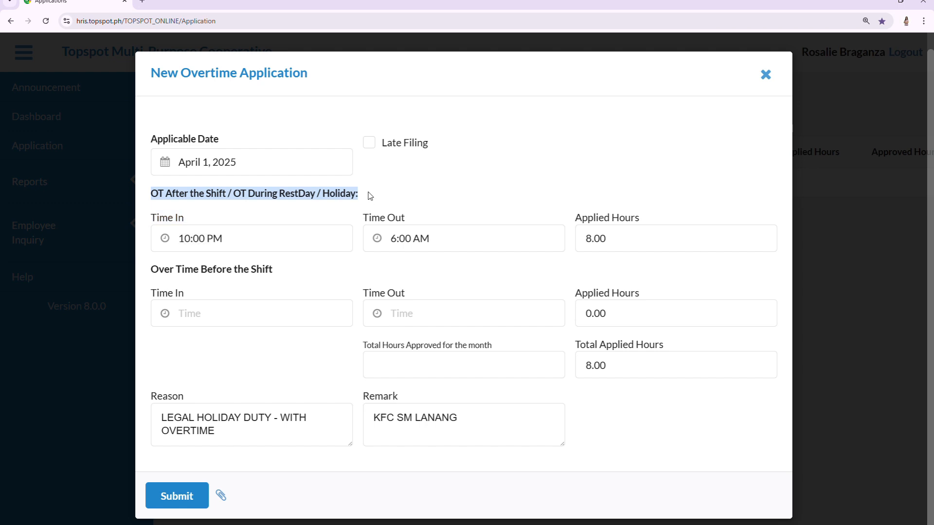
{"action": "left_click", "coordinate": [371, 196]}
{"action": "left_click_drag", "start_coordinate": [639, 247], "coordinate": [572, 243]}
{"action": "left_click", "coordinate": [606, 170]}
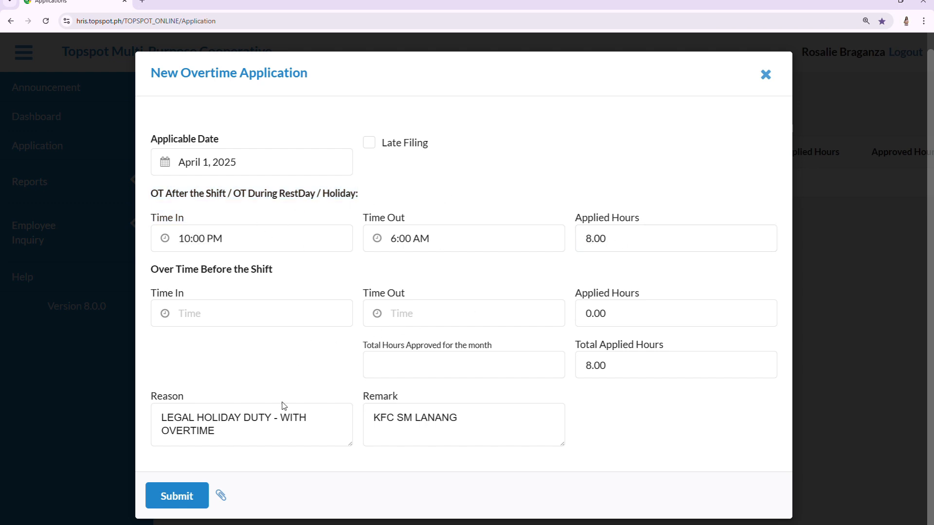
- Replace the WITH OVERTIME ending of the reason so it reads LEGAL HOLIDAY DUTY - GY SHIFT
{"action": "left_click", "coordinate": [292, 439]}
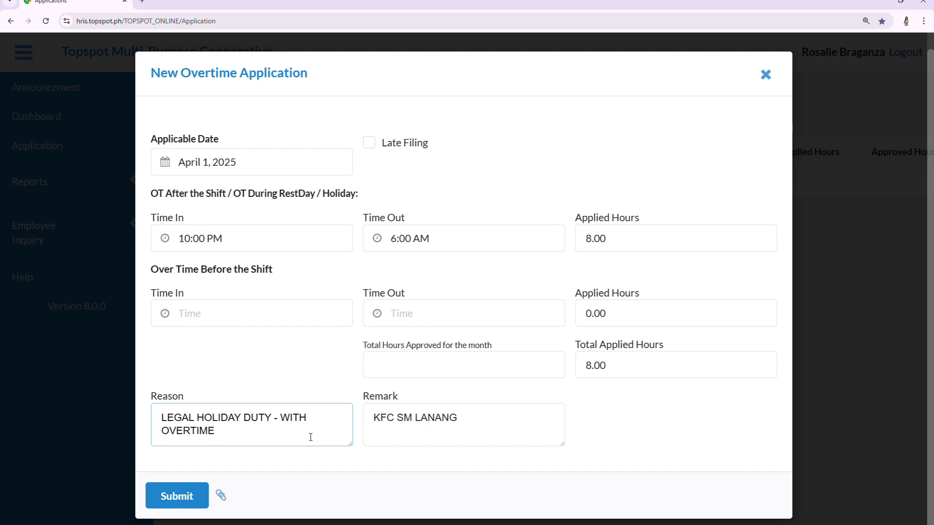
{"action": "left_click", "coordinate": [283, 426], "text": "shift"}
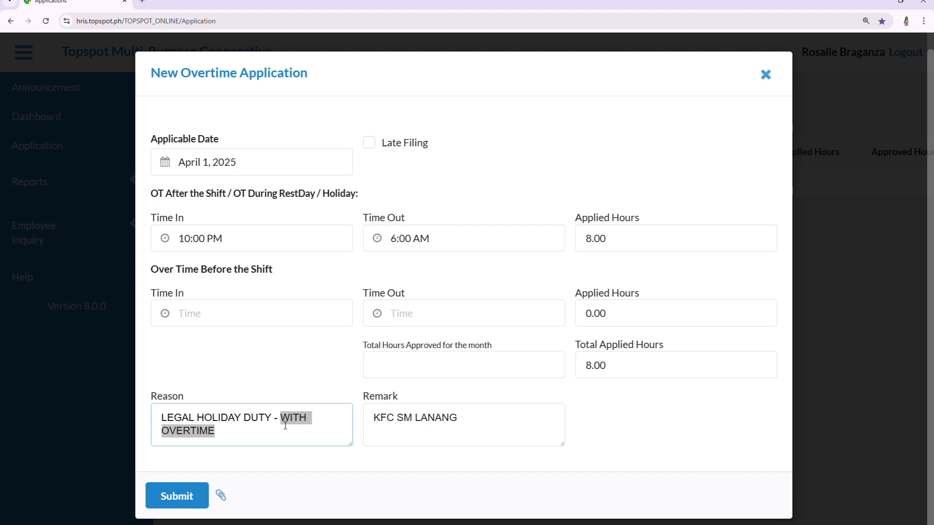
{"action": "type", "text": "gy"}
{"action": "key", "text": "BackSpace"}
{"action": "key", "text": "BackSpace"}
{"action": "type", "text": "GY SHIFT"}
- Change the store name in the remark so it reads KFC DAVAO
{"action": "key", "text": "Tab"}
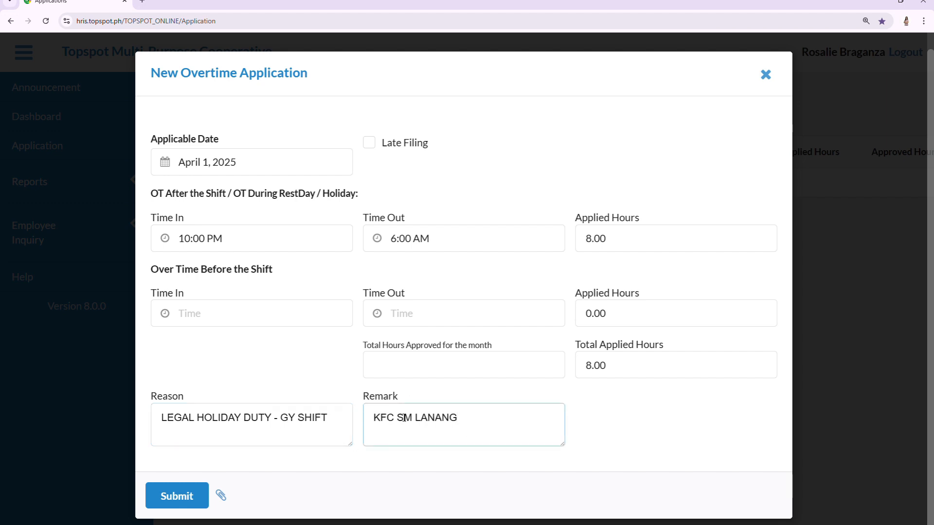
{"action": "key", "text": "ctrl+shift+Left"}
{"action": "key", "text": "ctrl+shift+Left"}
{"action": "type", "text": "DAVAO"}
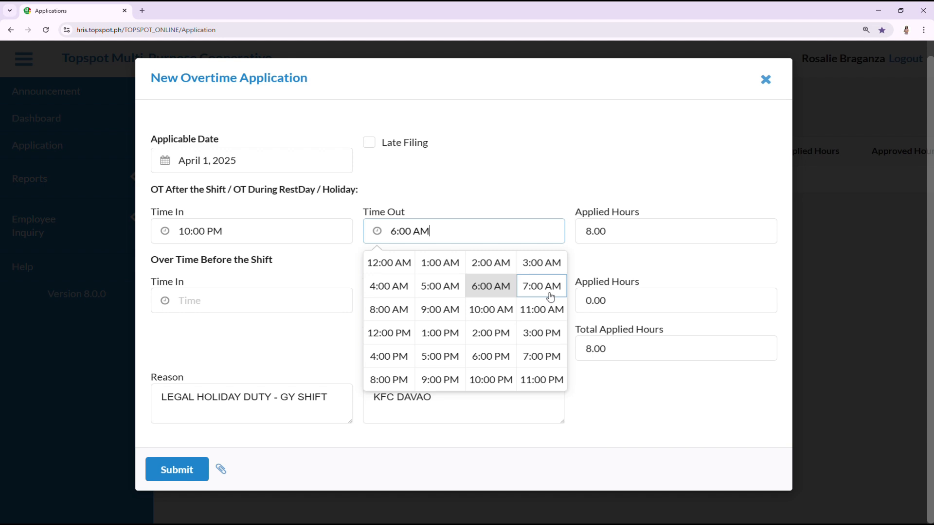
- Set the graveyard shift's Time Out to 10:00 AM and extend the reason to LEGAL HOLIDAY DUTY - GY SHIFT - WITH OVERTIME
{"action": "left_click_drag", "start_coordinate": [413, 214], "coordinate": [369, 213]}
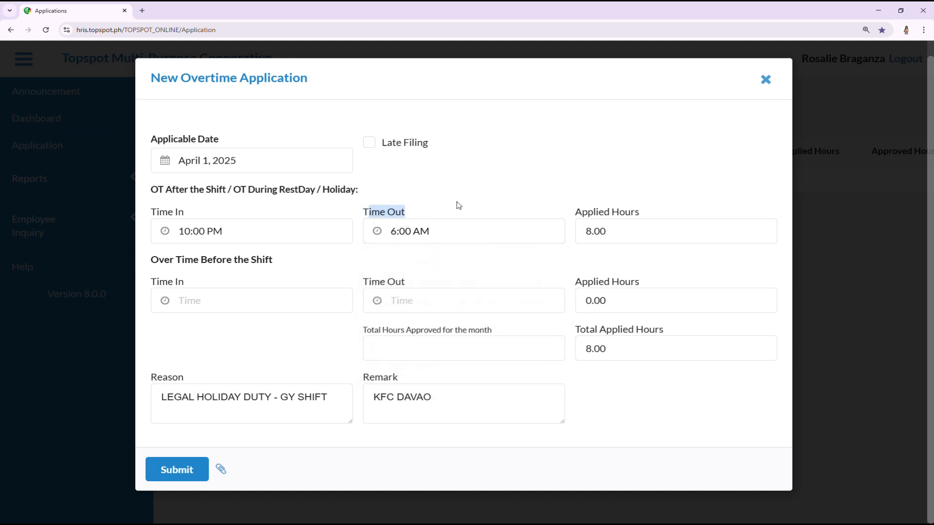
{"action": "left_click", "coordinate": [513, 244]}
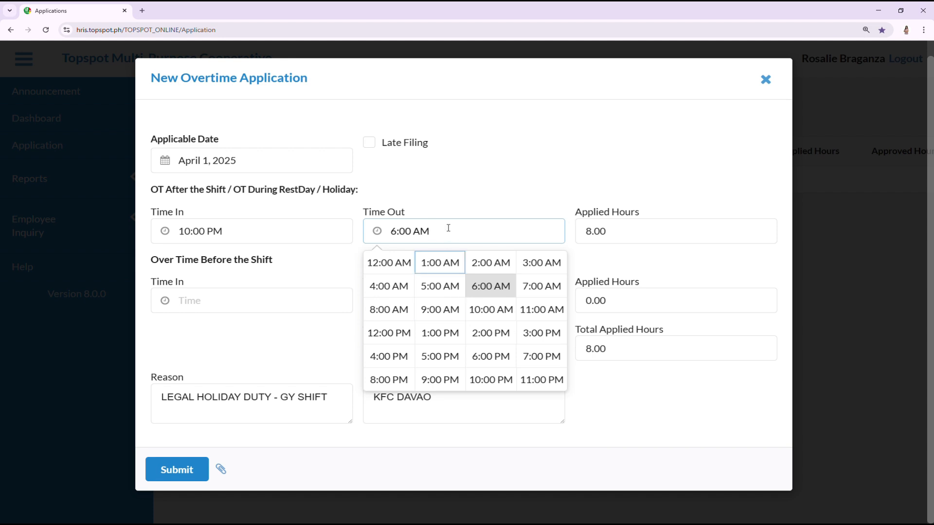
{"action": "left_click", "coordinate": [510, 314]}
{"action": "left_click", "coordinate": [608, 149]}
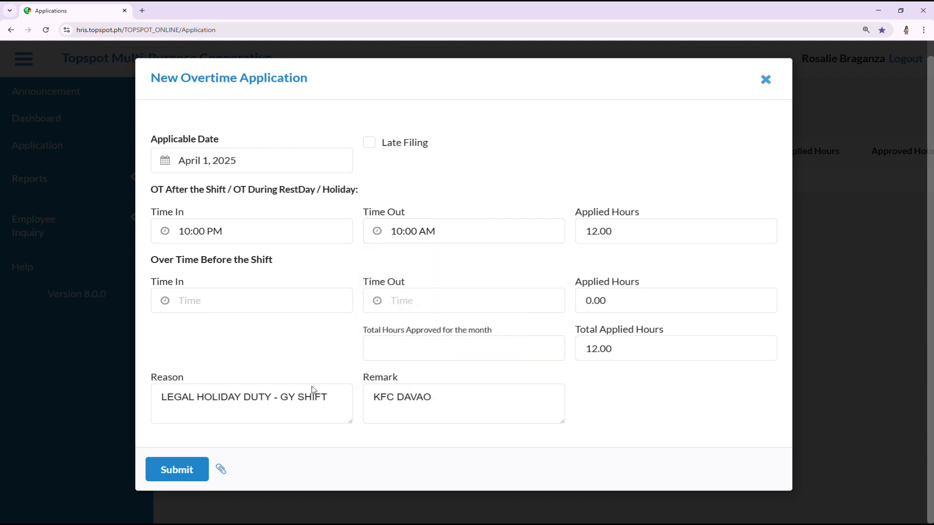
{"action": "left_click", "coordinate": [336, 408]}
{"action": "type", "text": "- WITH OVERTIME"}
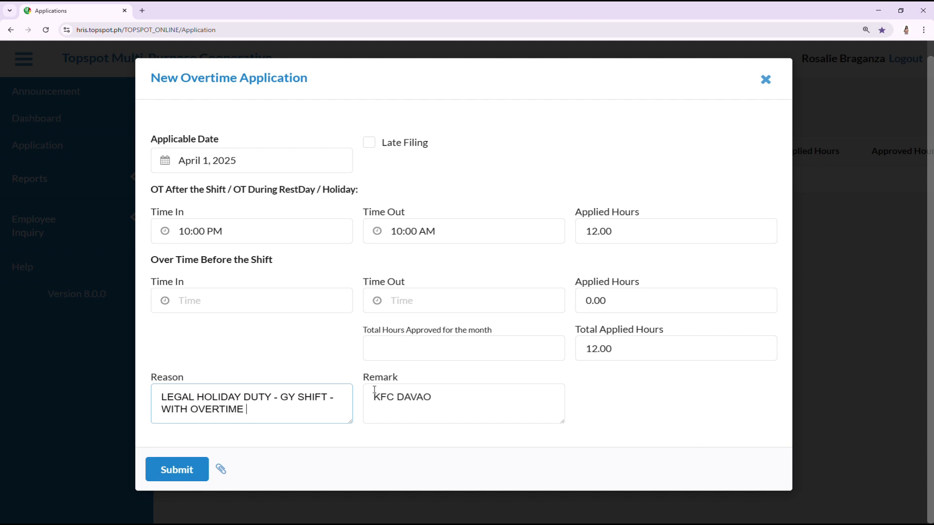